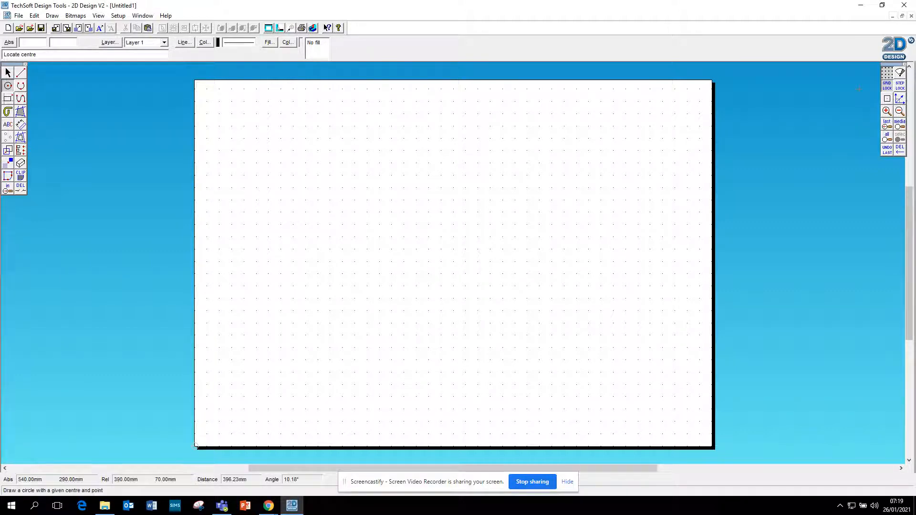
Draw a freehand circle near the page's upper-left corner, centred at 70, 230 mm
click(280, 163)
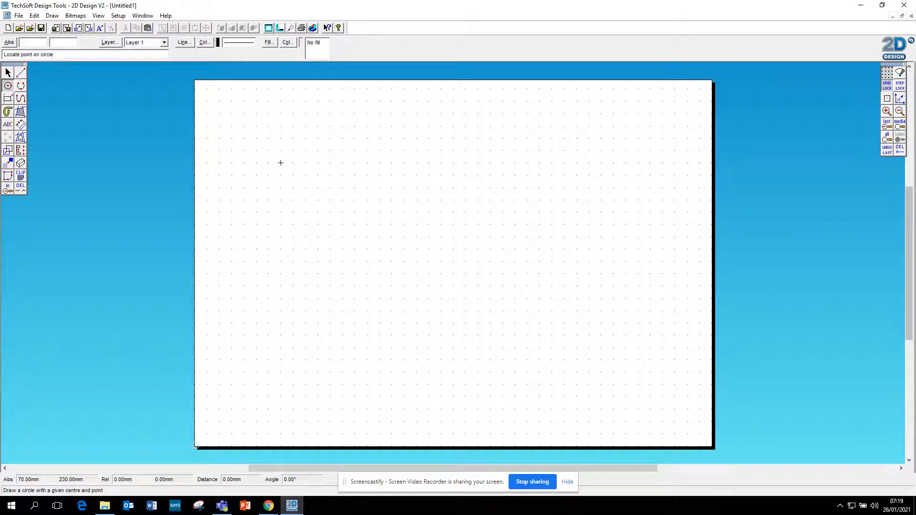
click(293, 199)
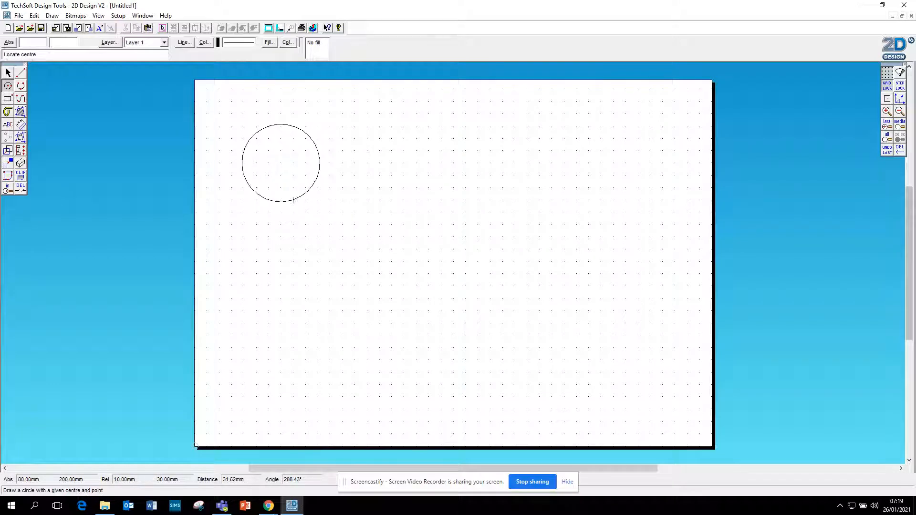
Draw a circle with a radius of 25 mm centred at 210, 200 mm
double_click(7, 87)
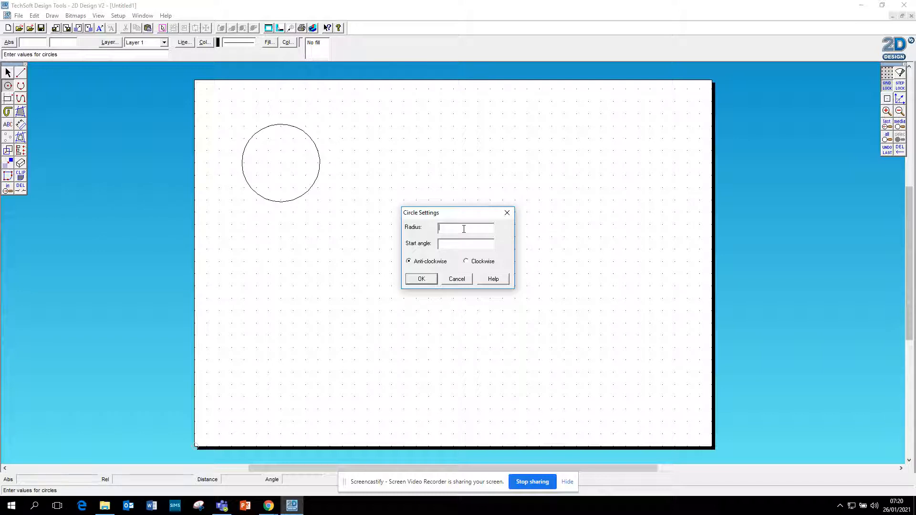
text(25)
click(421, 279)
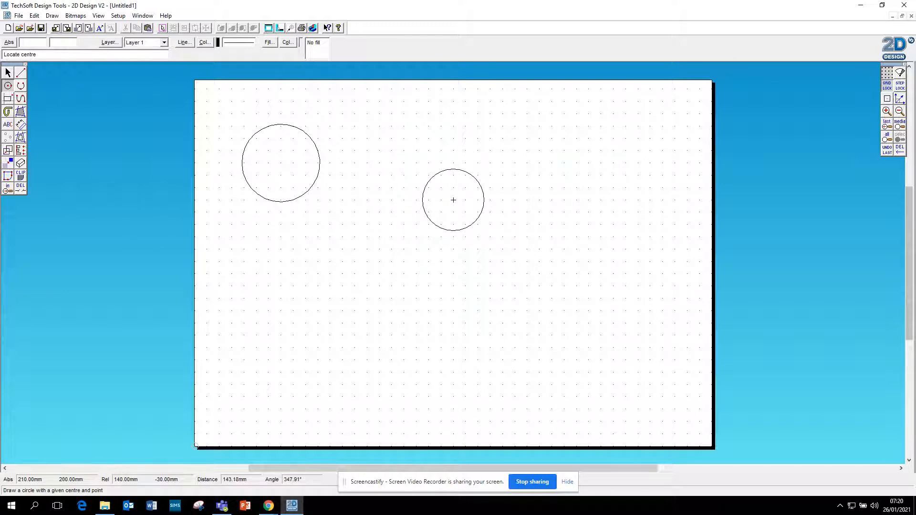
click(454, 200)
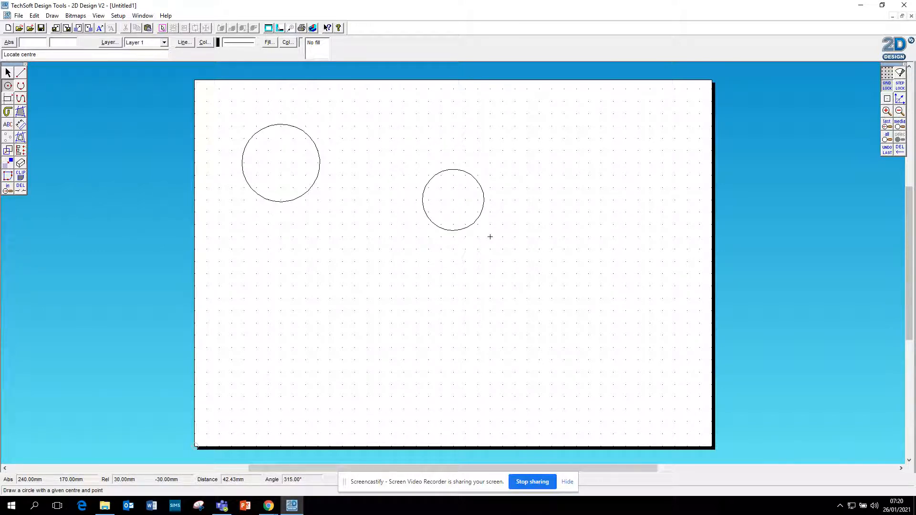
Add a diameter dimension to the 25 mm radius circle, with its label above and to the right
click(21, 125)
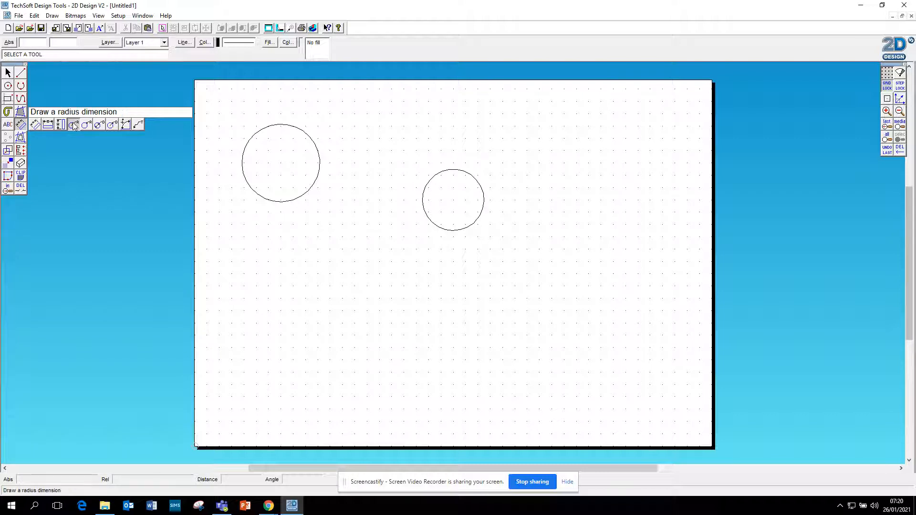
click(100, 125)
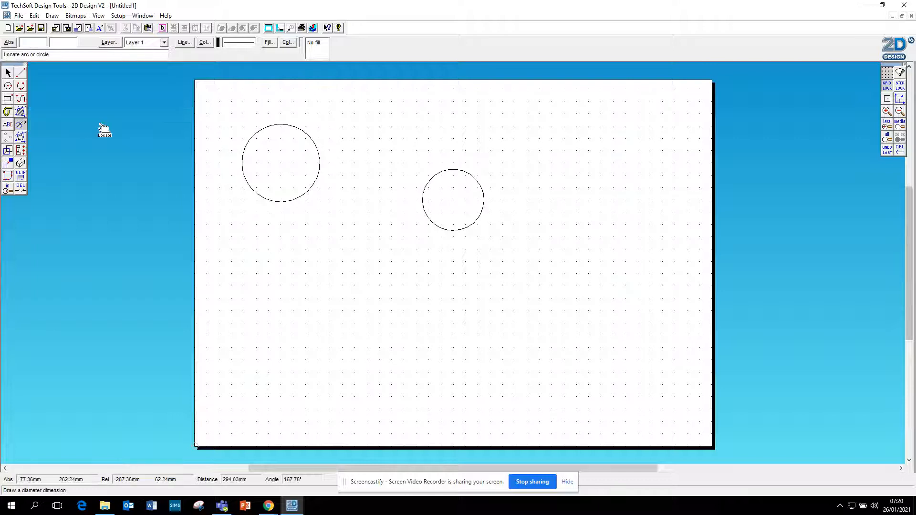
click(452, 171)
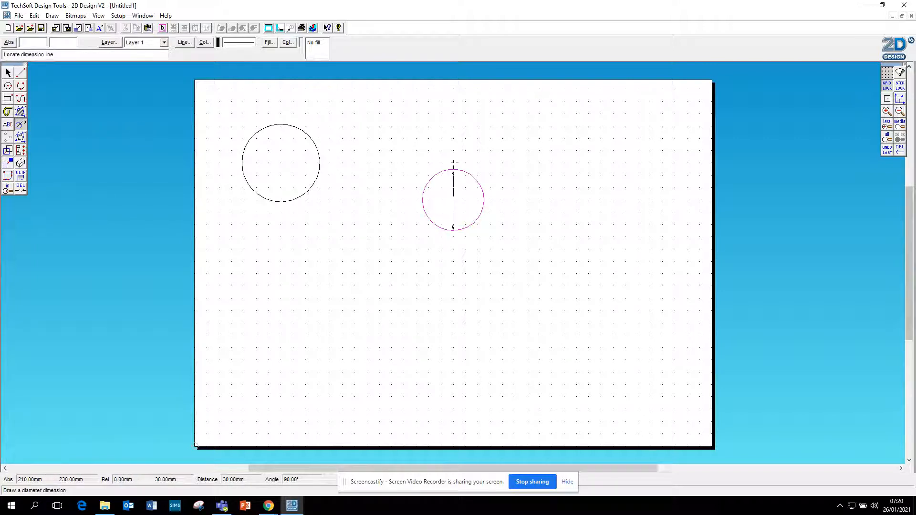
click(513, 137)
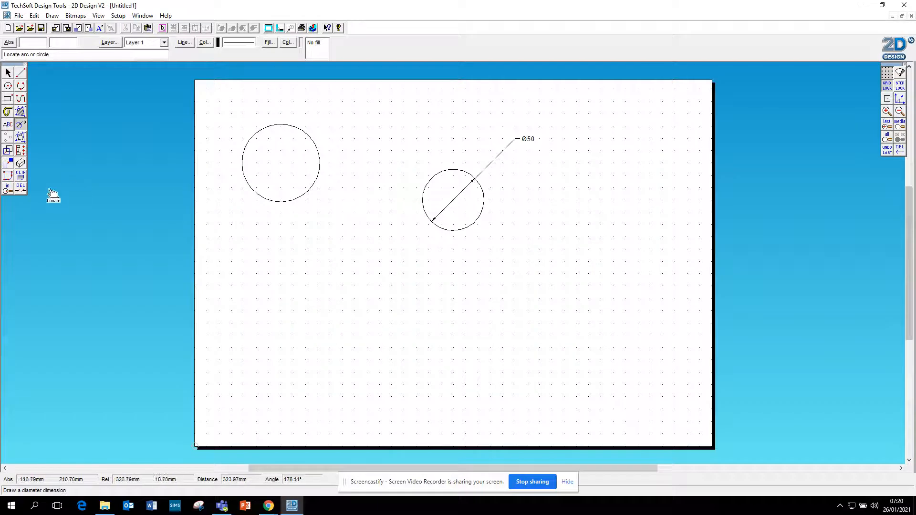
Delete the diameter dimension and the freehand circle near the page's upper-left corner
click(20, 189)
click(543, 149)
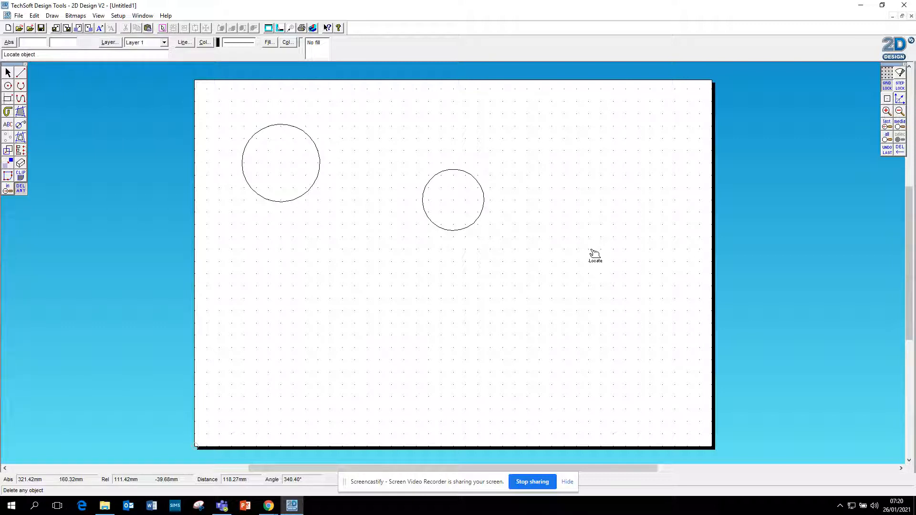
click(8, 72)
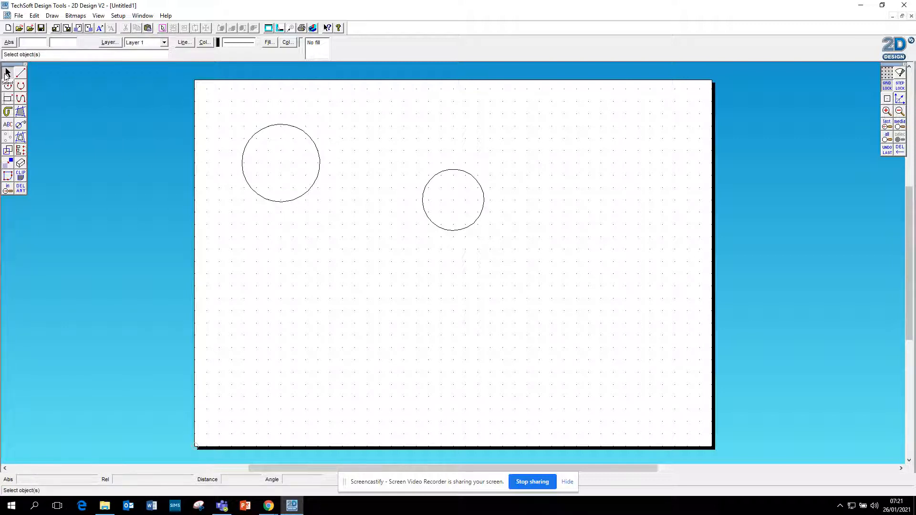
click(306, 188)
key(Delete)
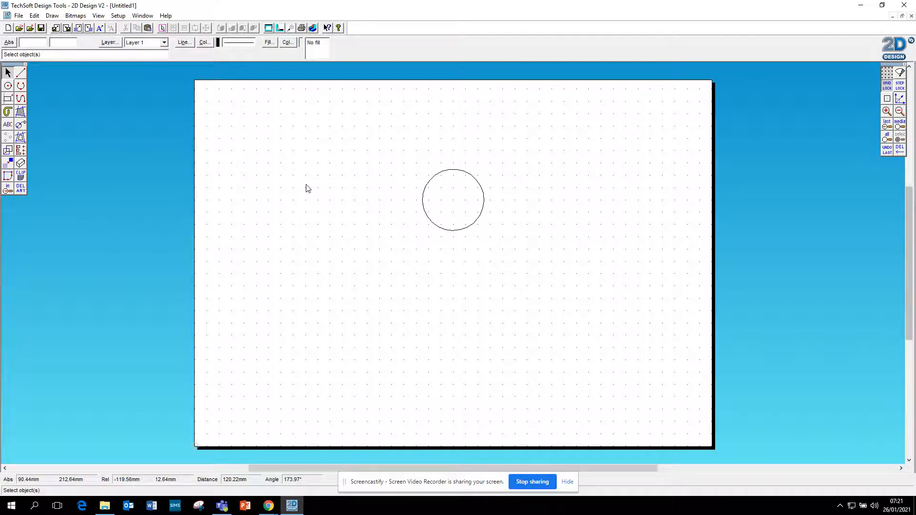
Create a single contour inside the circle with a spacing of 2 mm
click(22, 140)
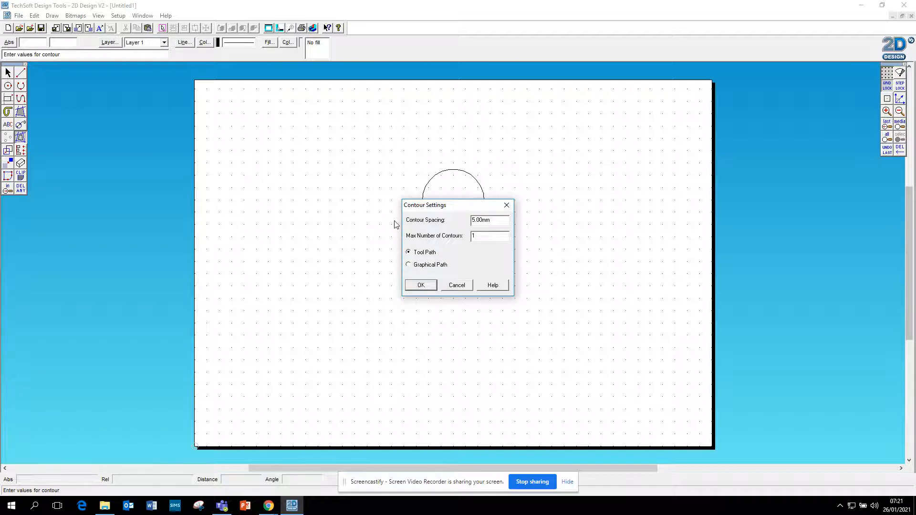
double_click(507, 219)
text(2)
click(429, 286)
click(480, 202)
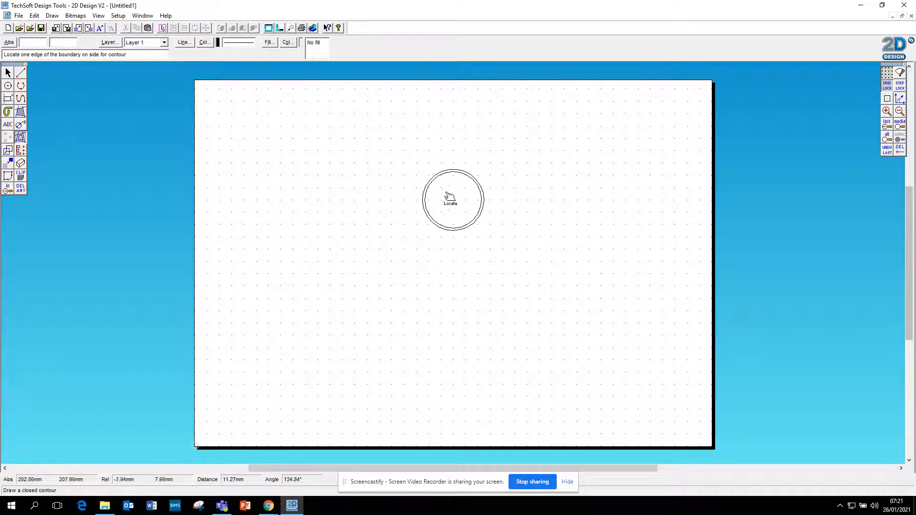
Repeat the 2 mm contour inward from each new ring until the concentric rings reach the circle's centre
click(473, 208)
click(467, 205)
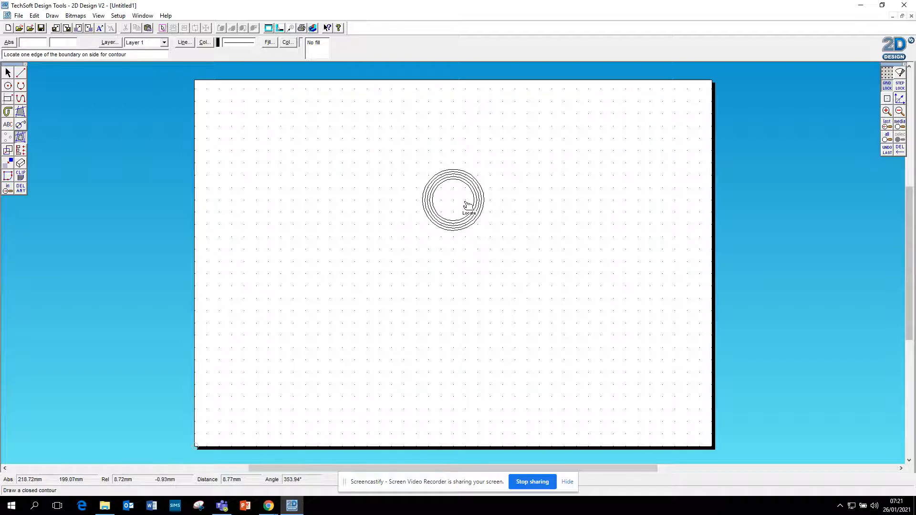
click(466, 204)
click(456, 204)
click(455, 206)
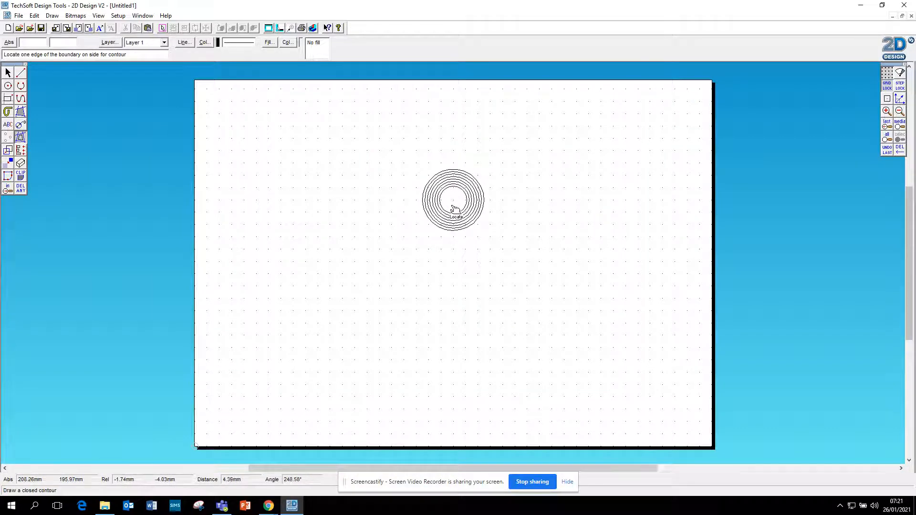
click(455, 204)
click(455, 203)
click(454, 200)
click(454, 200)
click(453, 200)
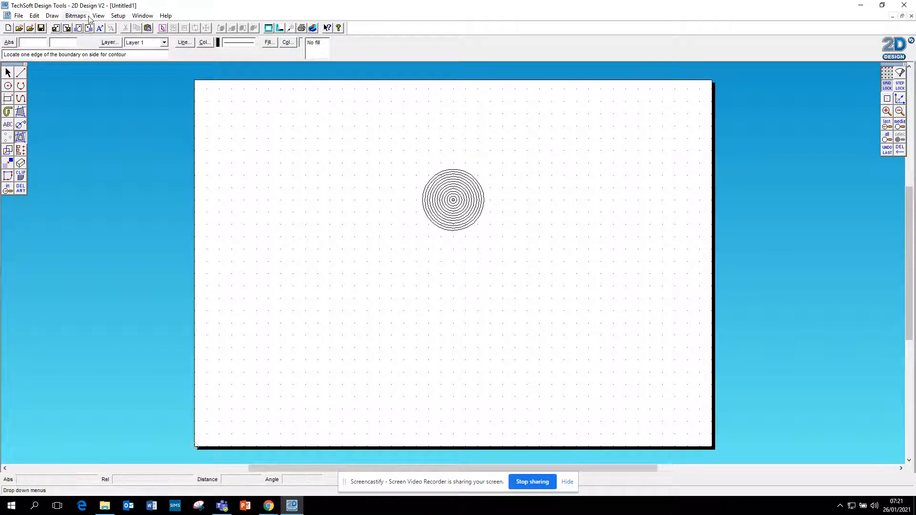
Undo the last contour at the centre of the concentric rings
click(35, 16)
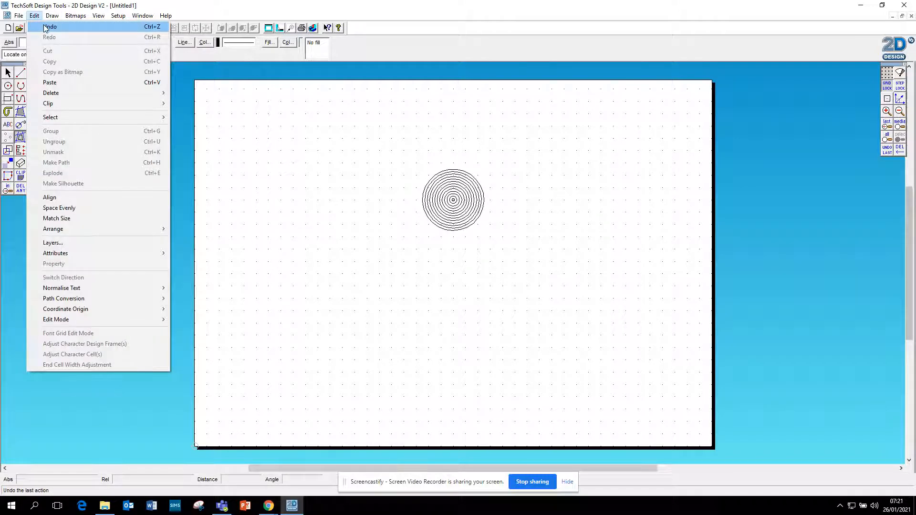
click(50, 27)
click(34, 16)
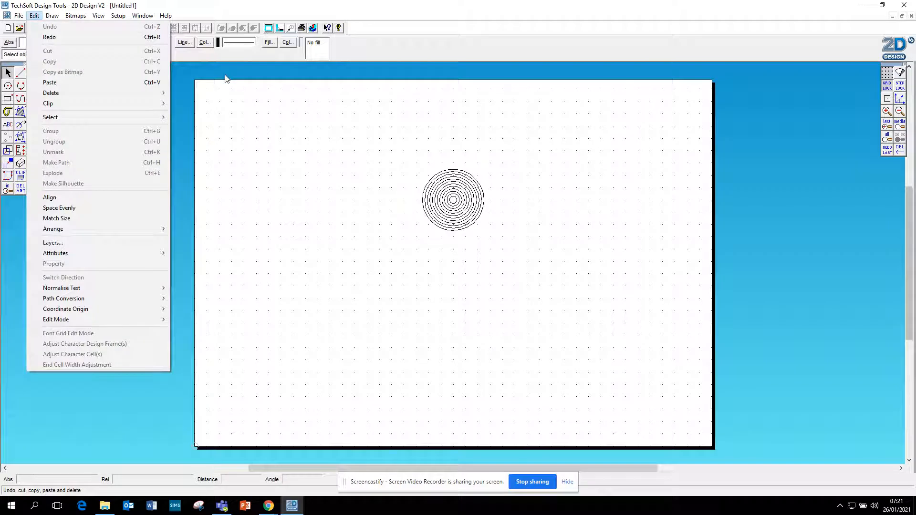
click(330, 170)
Delete the contour rings one by one, keeping only the outer circle and one inner ring slightly under half its diameter
click(24, 189)
click(456, 193)
click(456, 189)
click(464, 179)
click(464, 176)
click(466, 178)
click(463, 180)
click(461, 181)
click(461, 181)
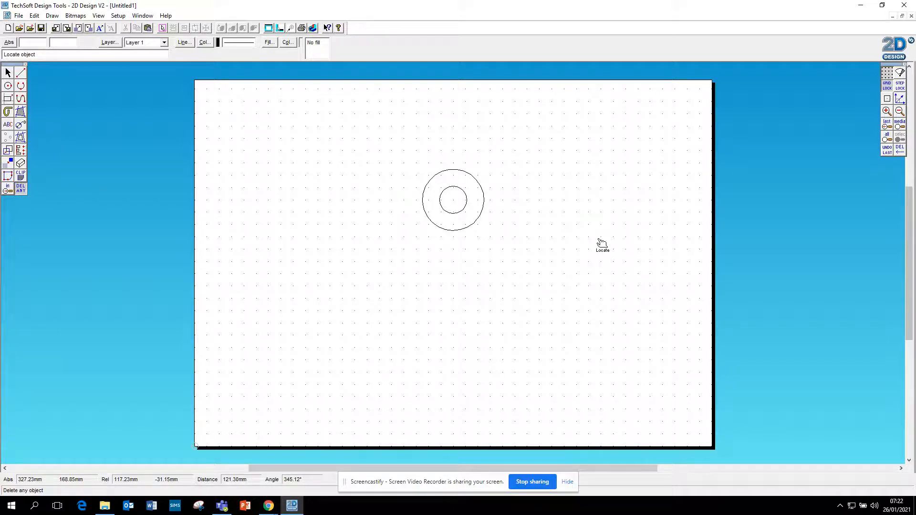
Create a single contour outside the outer circle with a spacing of 5 mm
click(20, 137)
drag(507, 221, 404, 223)
text(5)
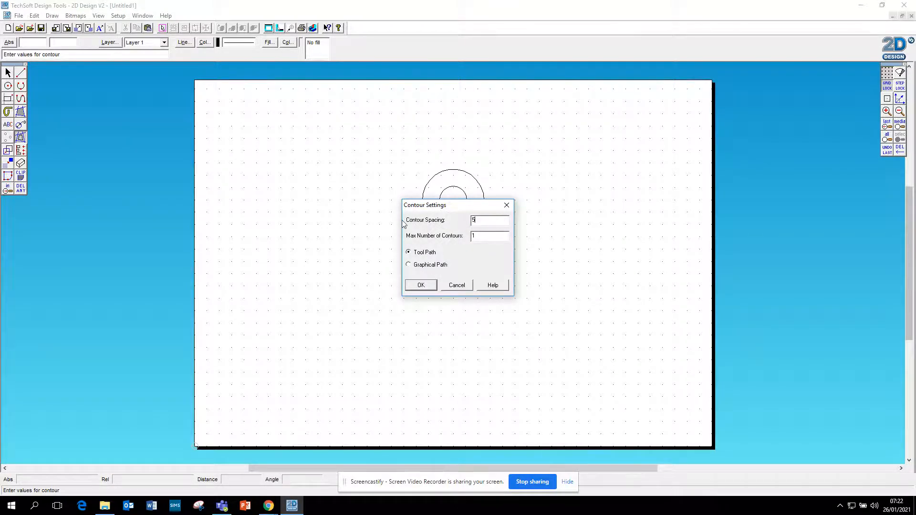
click(422, 286)
click(476, 176)
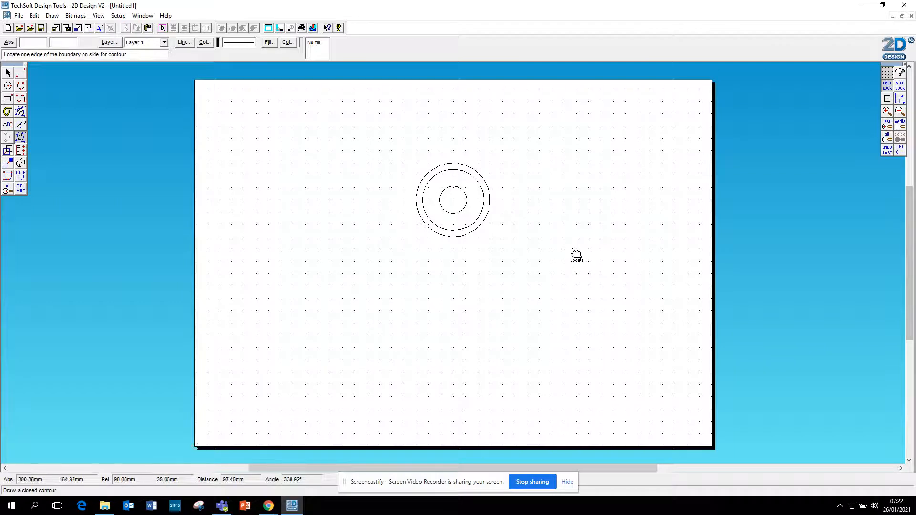
Add a diameter dimension to the new outermost circle, with its label above and to the right
click(22, 125)
click(479, 175)
click(516, 151)
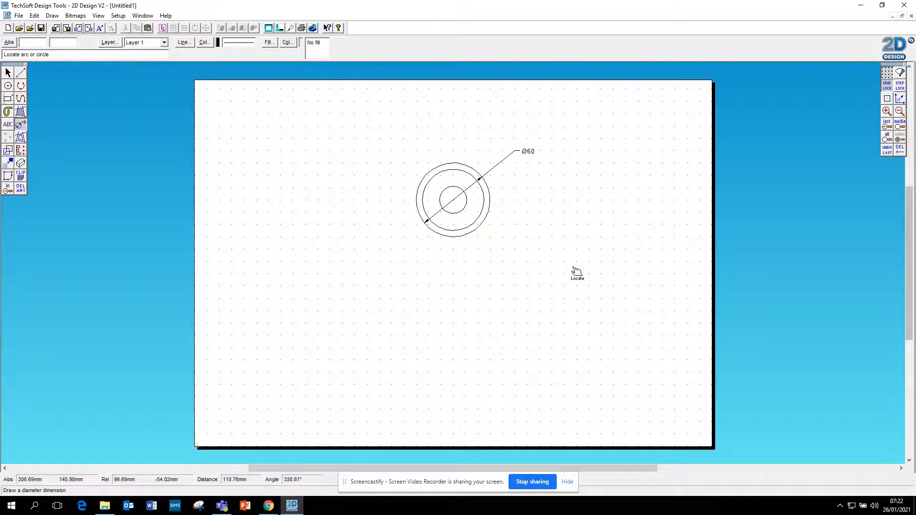